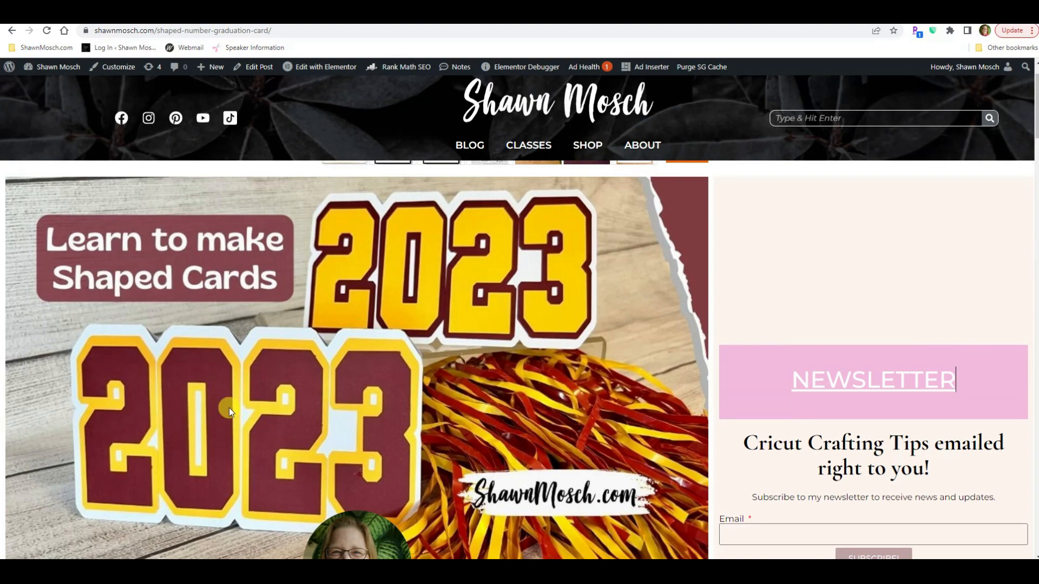
- Download the 2023 Shaped Number Card SVG archive from the graduation card post and show it in the Downloads folder
{"action": "scroll", "coordinate": [303, 401], "scroll_direction": "down", "scroll_amount": 5}
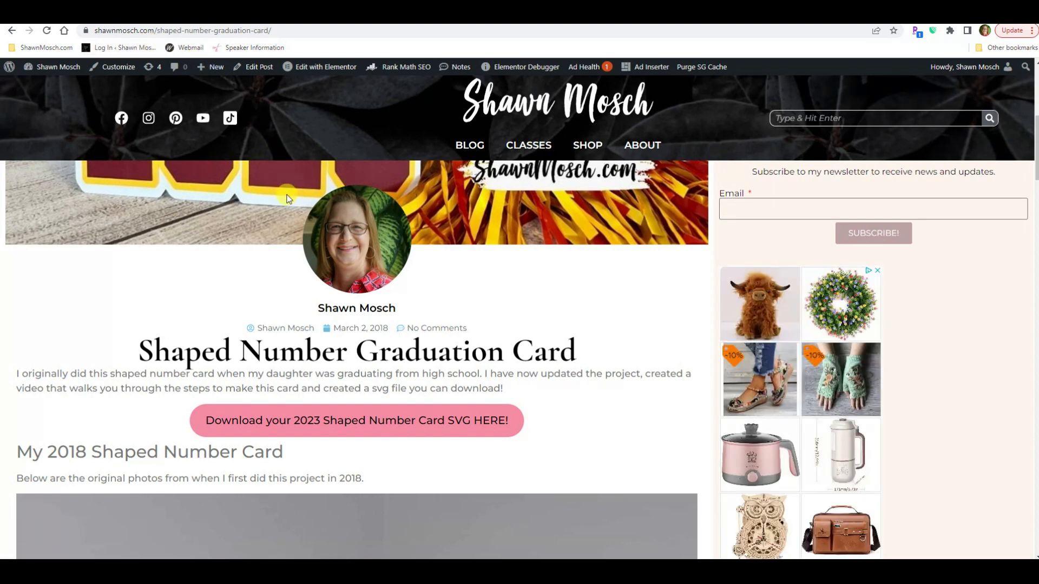
{"action": "left_click", "coordinate": [373, 428]}
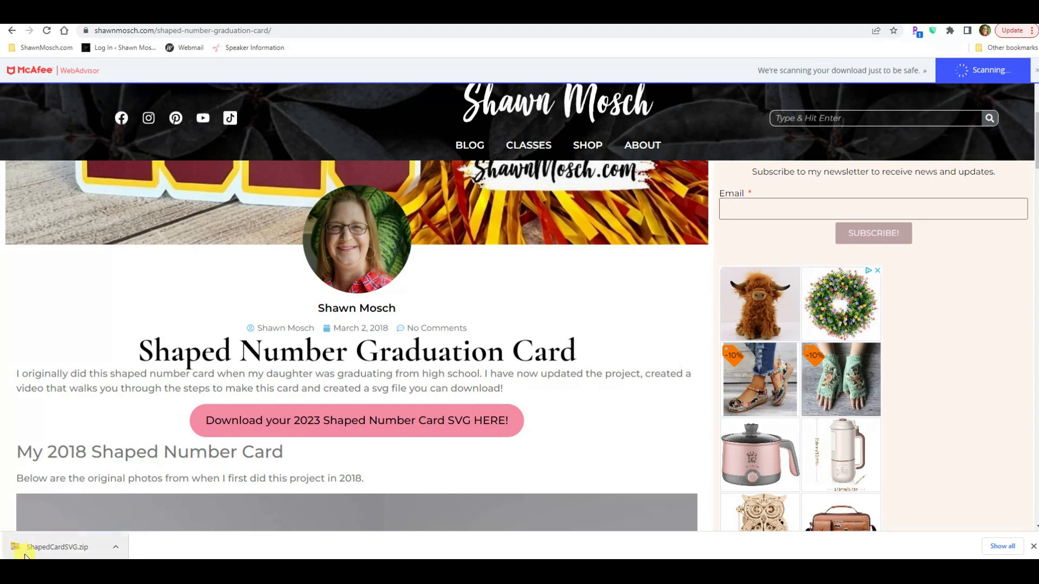
{"action": "left_click", "coordinate": [116, 549]}
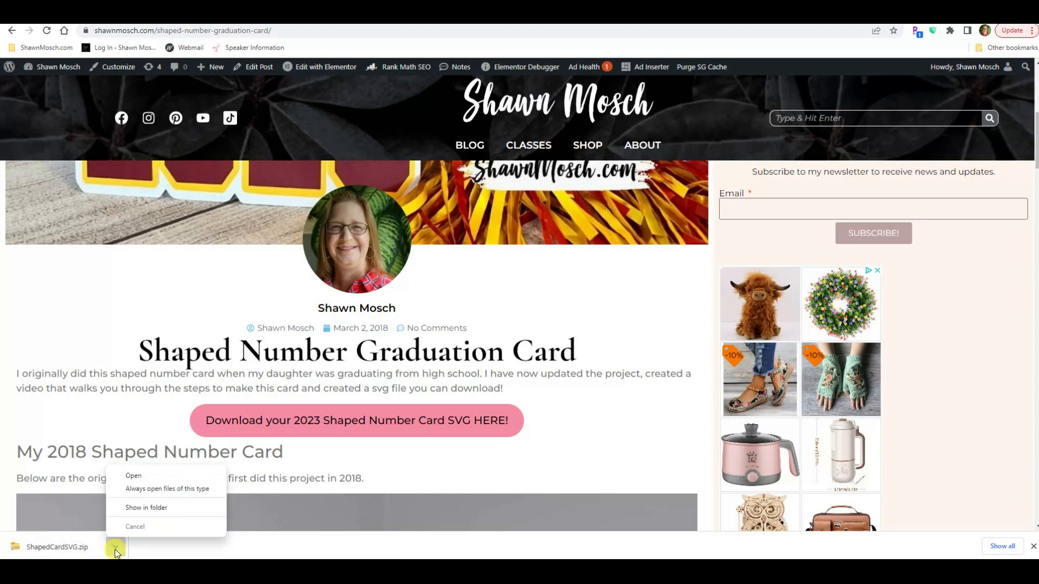
{"action": "left_click", "coordinate": [143, 510]}
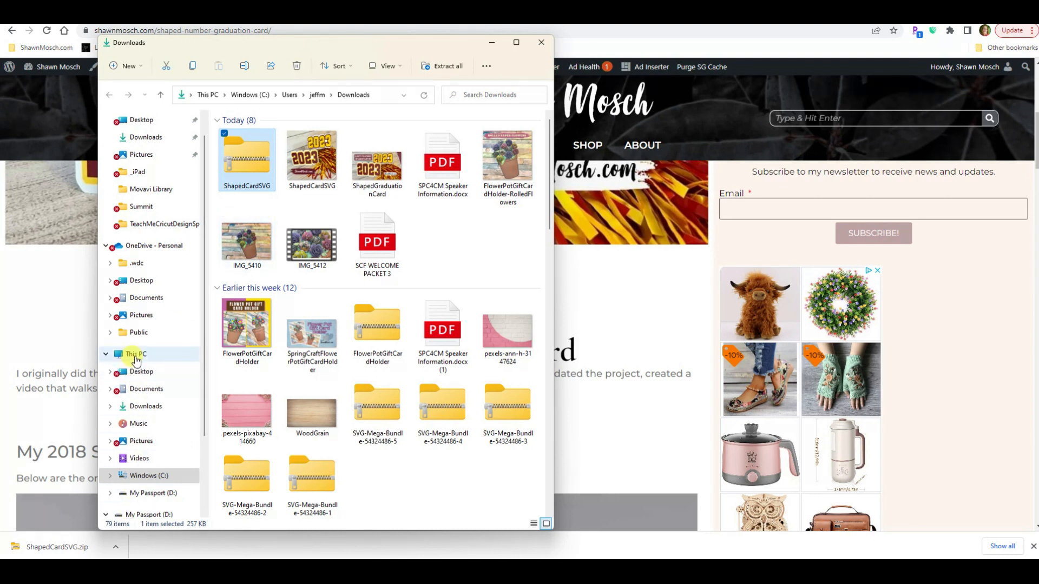
{"action": "left_click", "coordinate": [154, 409]}
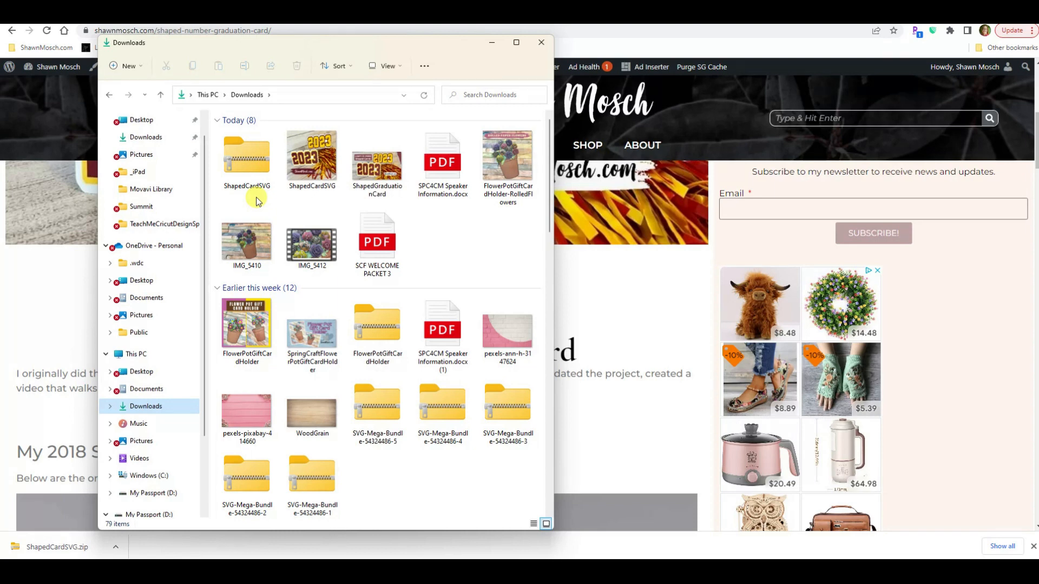
- Extract the ShapedCardSVG zip into the Downloads folder and open the extracted ShapedCardSVG folder
{"action": "right_click", "coordinate": [248, 153]}
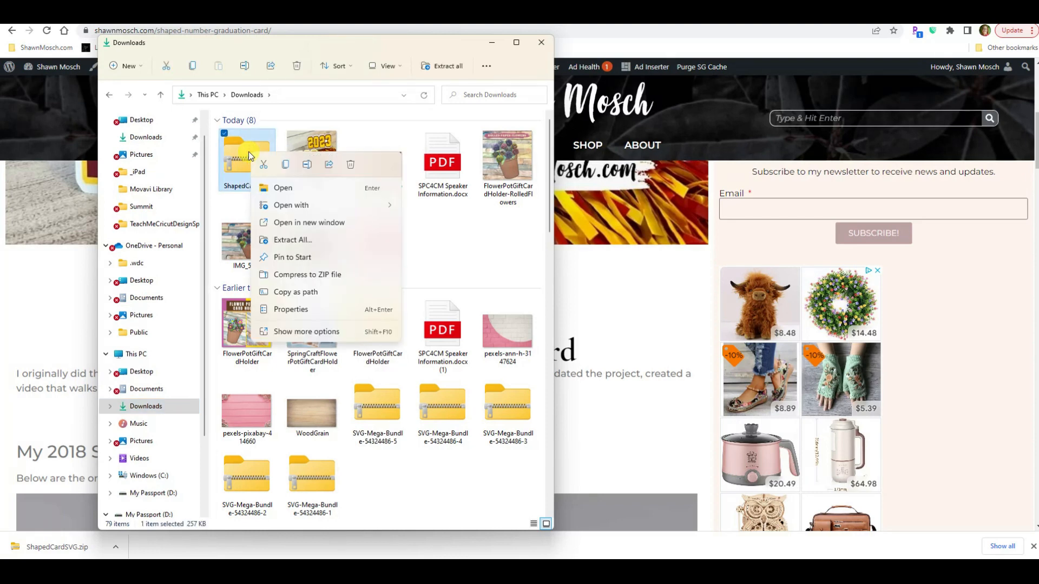
{"action": "left_click", "coordinate": [281, 240]}
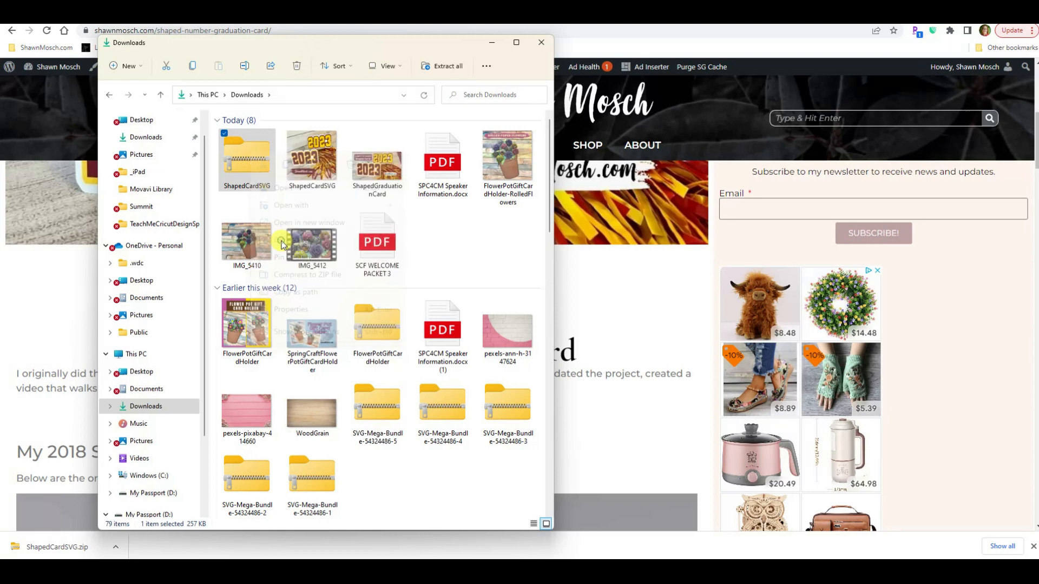
{"action": "left_click", "coordinate": [622, 395]}
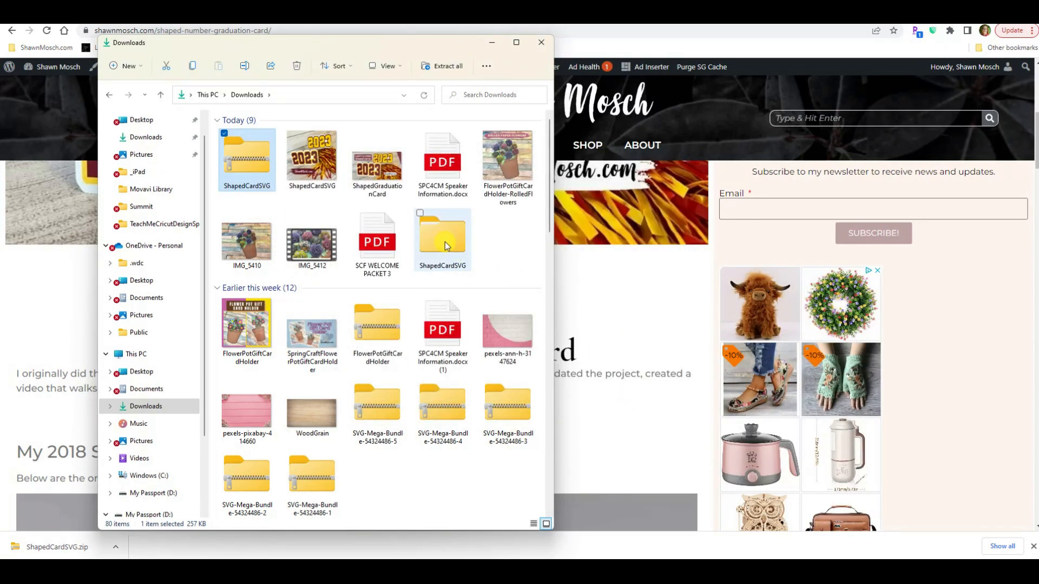
{"action": "double_click", "coordinate": [452, 238]}
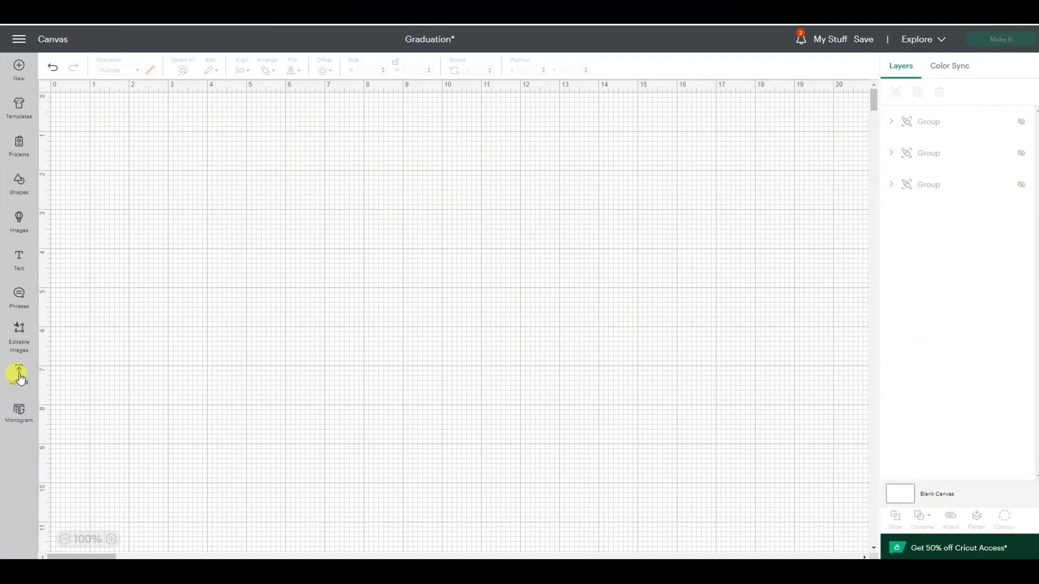
- Switch to Cricut Design Space and choose the 2023ShapedCard file from Downloads > ShapedCardSVG as a new image upload
{"action": "left_click", "coordinate": [19, 375]}
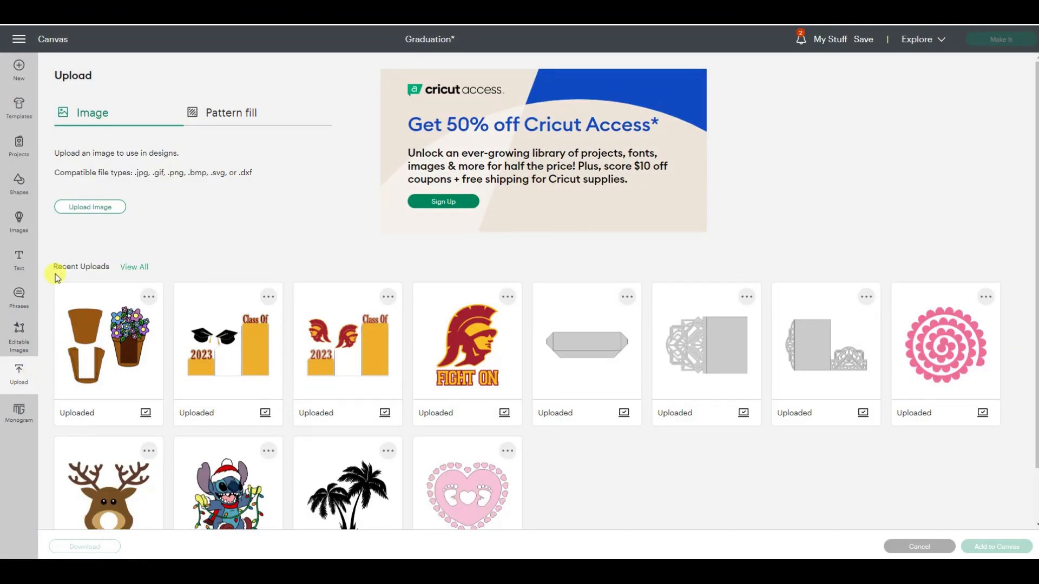
{"action": "left_click", "coordinate": [89, 207]}
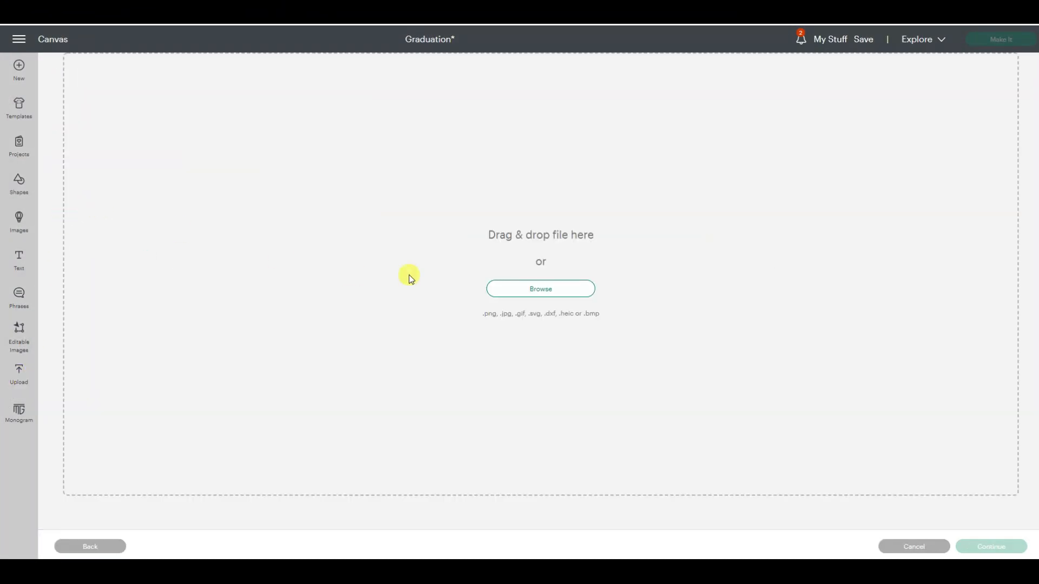
{"action": "left_click", "coordinate": [541, 293]}
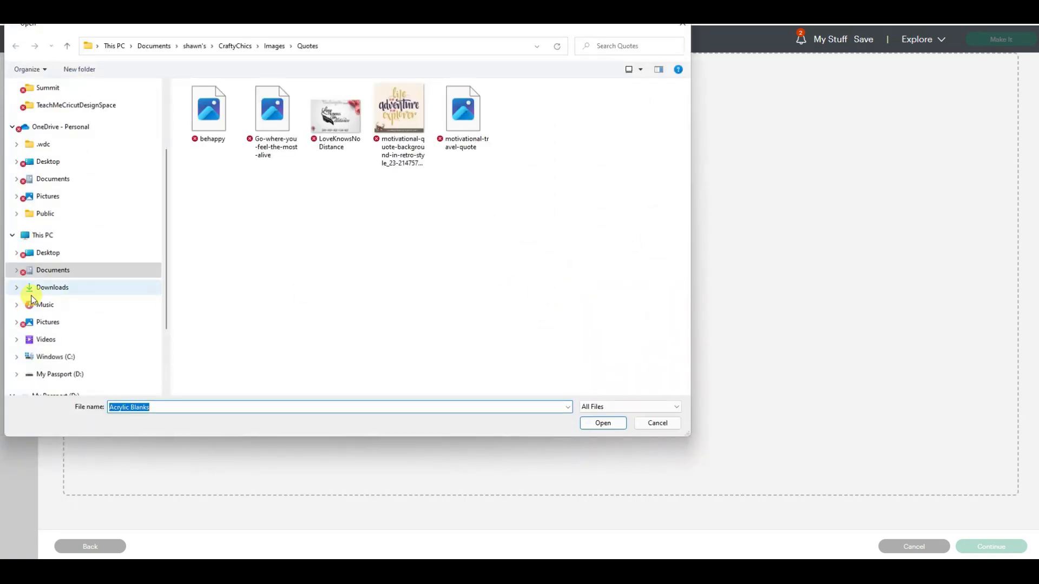
{"action": "left_click", "coordinate": [58, 290]}
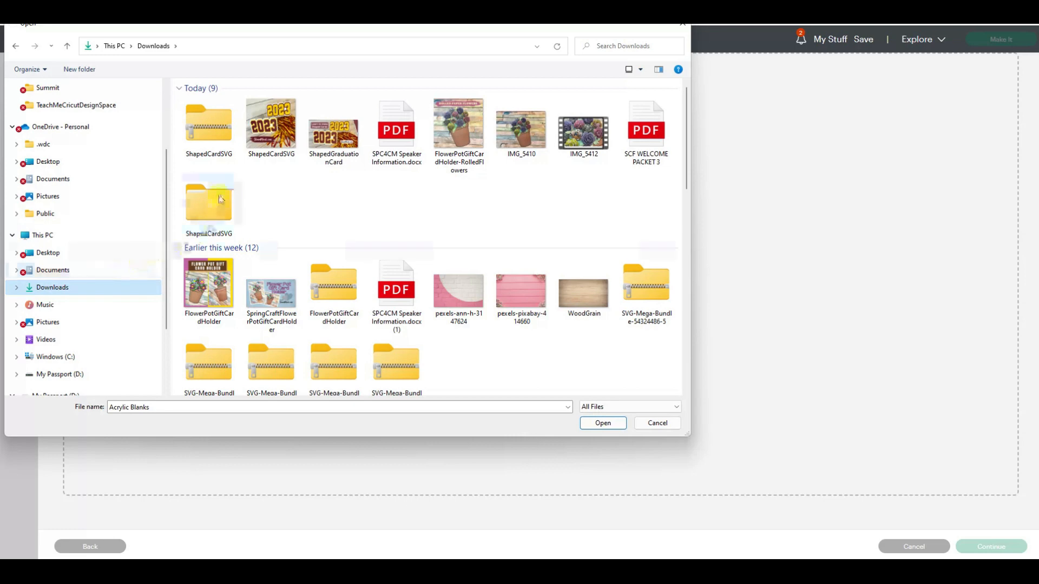
{"action": "double_click", "coordinate": [213, 209]}
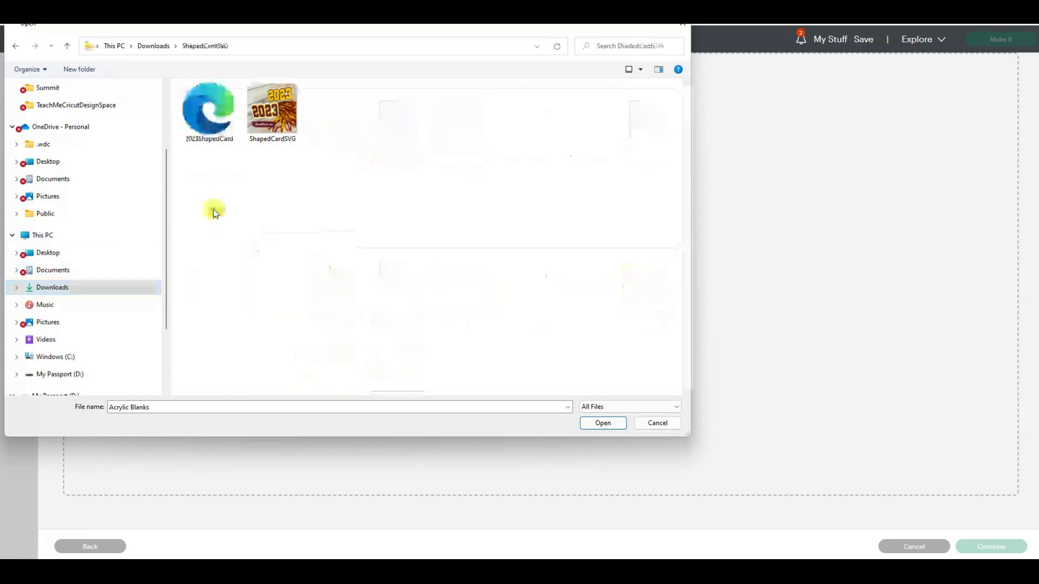
{"action": "double_click", "coordinate": [219, 115]}
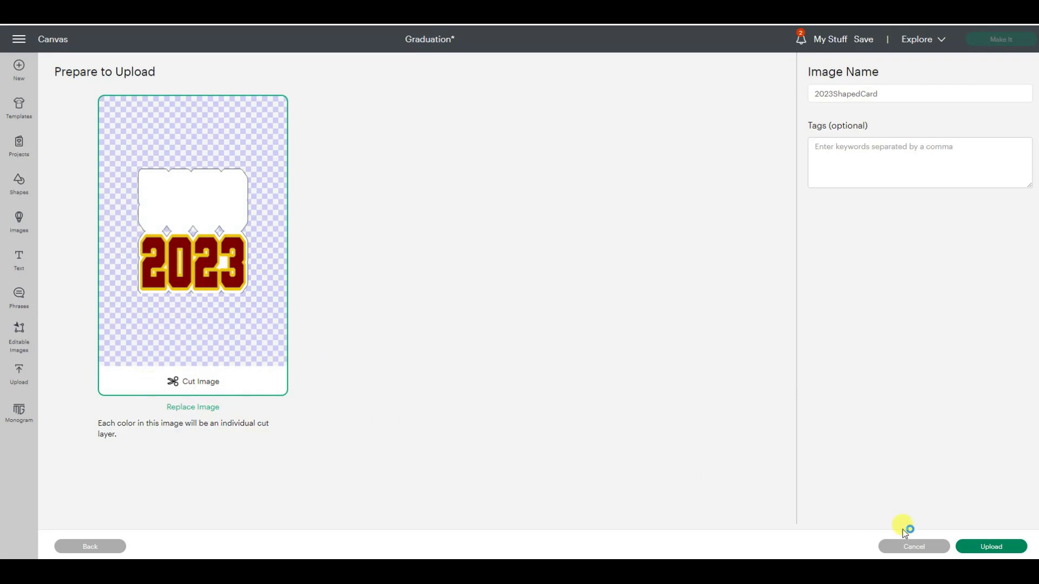
- Upload the 2023ShapedCard cut image and add it to the canvas
{"action": "left_click", "coordinate": [994, 547]}
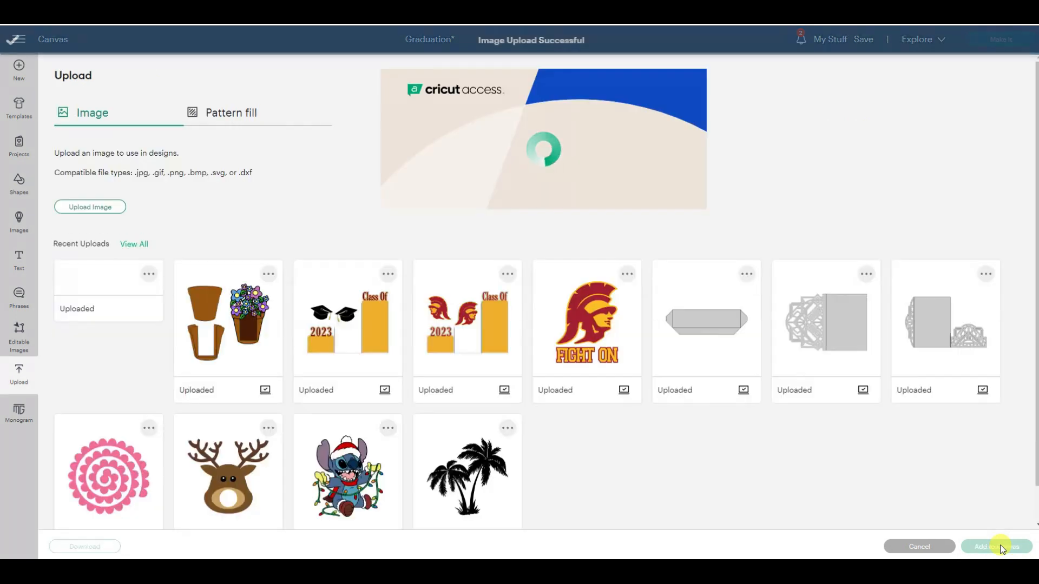
{"action": "left_click", "coordinate": [104, 369]}
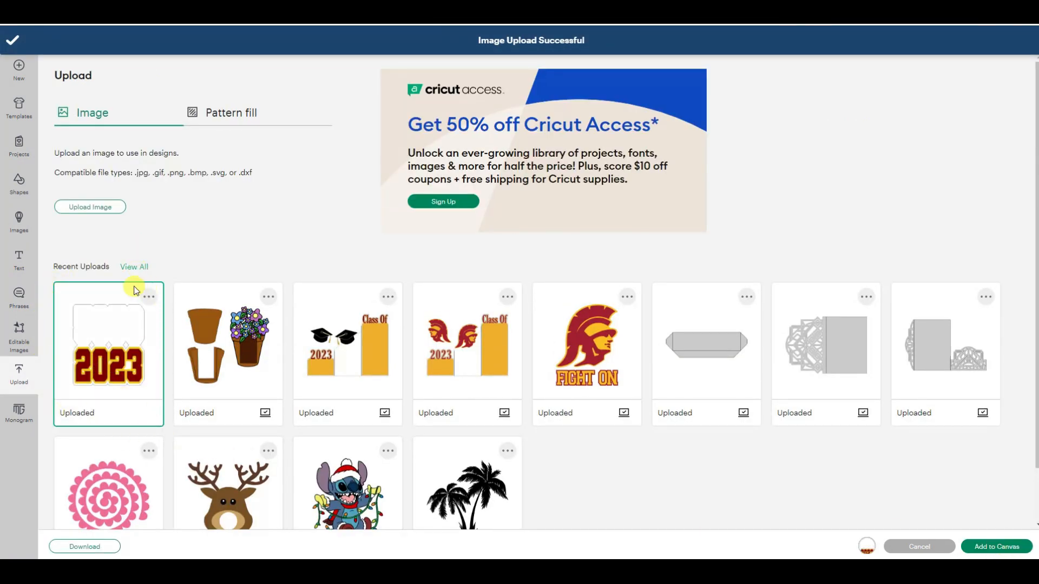
{"action": "left_click", "coordinate": [997, 547]}
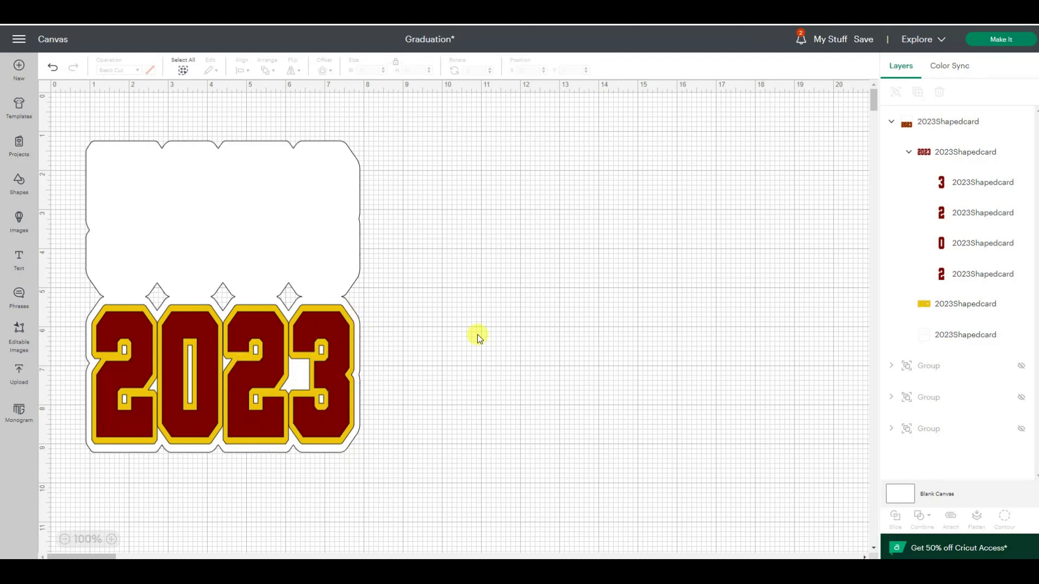
- Inspect the dimensions of the white card base layer and of the whole 2023 design
{"action": "left_click", "coordinate": [944, 339]}
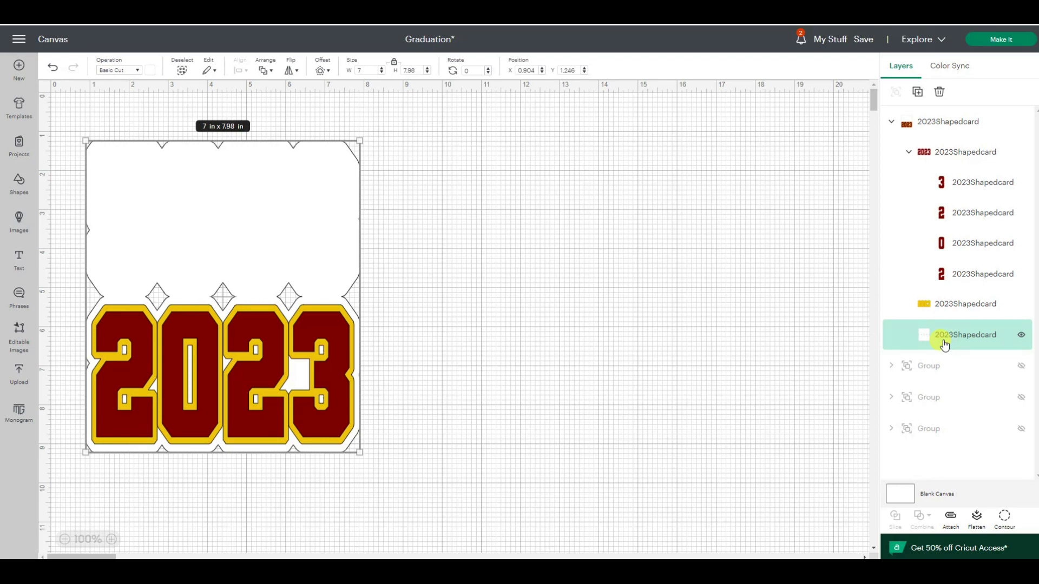
{"action": "left_click", "coordinate": [541, 295]}
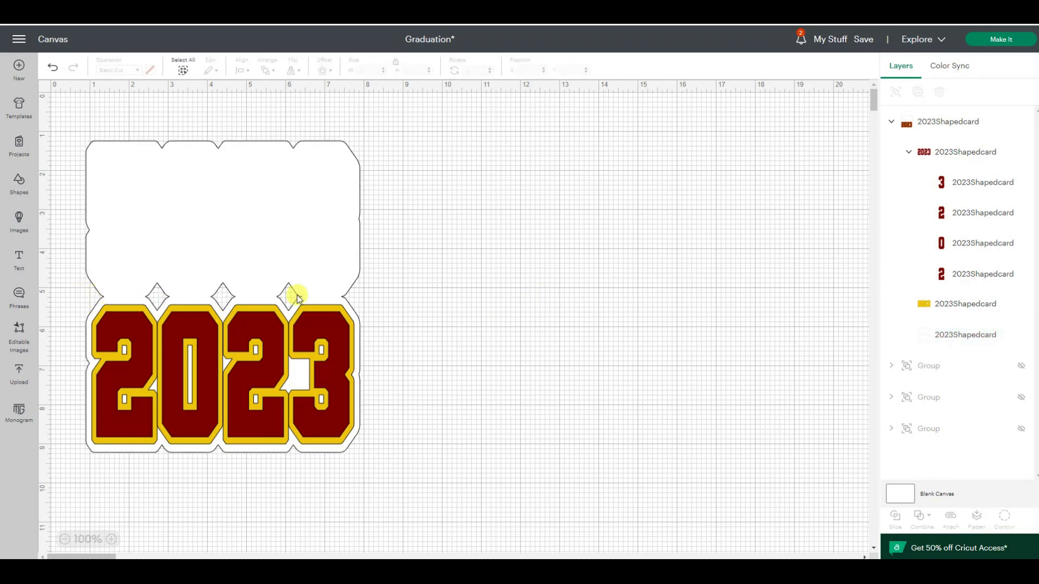
{"action": "left_click", "coordinate": [297, 219]}
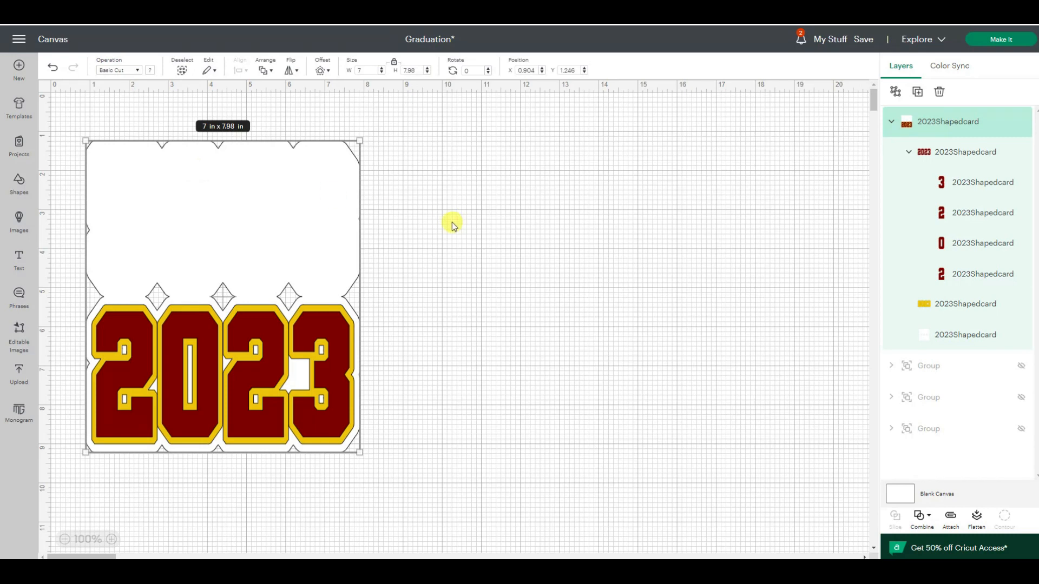
{"action": "left_click", "coordinate": [472, 226]}
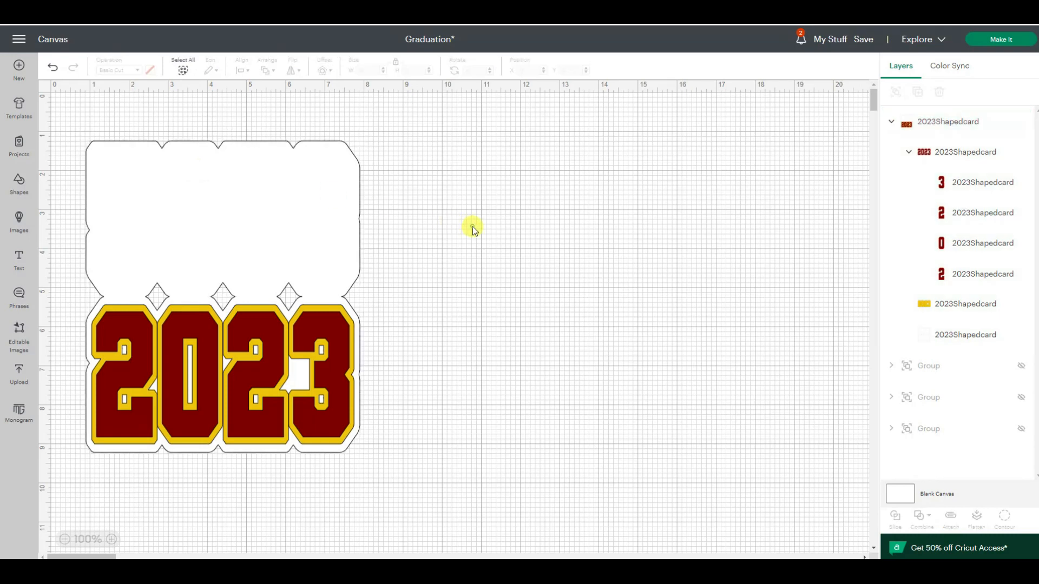
- Add a score line, move it to the empty canvas area beside the card, and rotate it 90 degrees
{"action": "left_click", "coordinate": [19, 178]}
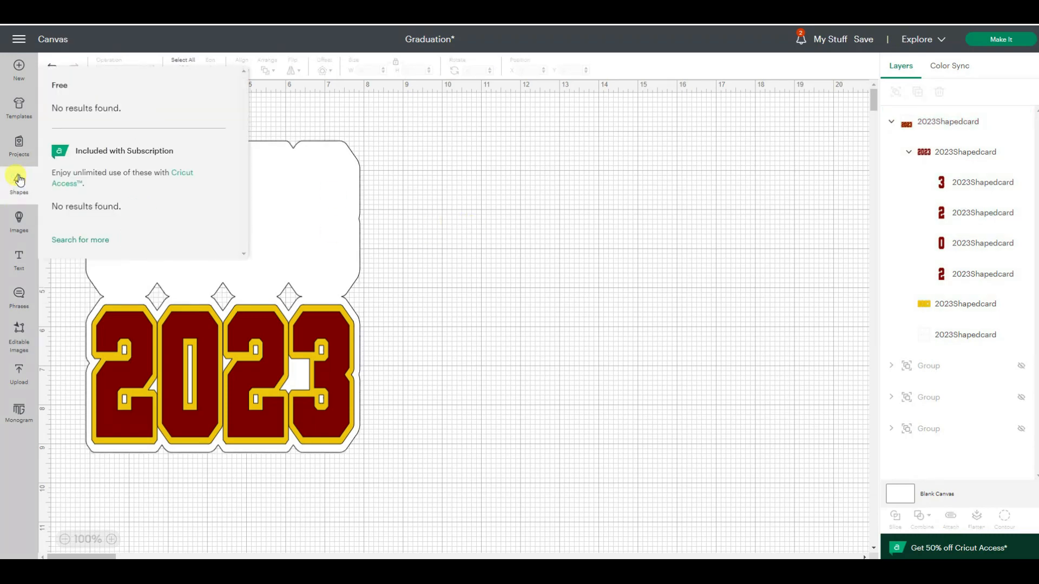
{"action": "left_click", "coordinate": [70, 117]}
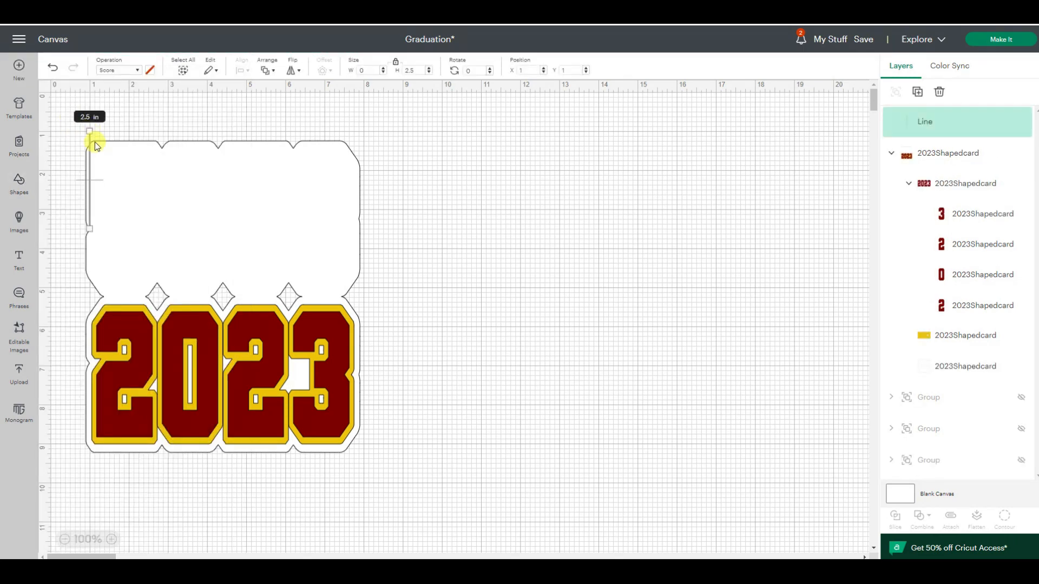
{"action": "left_click_drag", "start_coordinate": [89, 144], "coordinate": [482, 179]}
{"action": "left_click", "coordinate": [484, 72]}
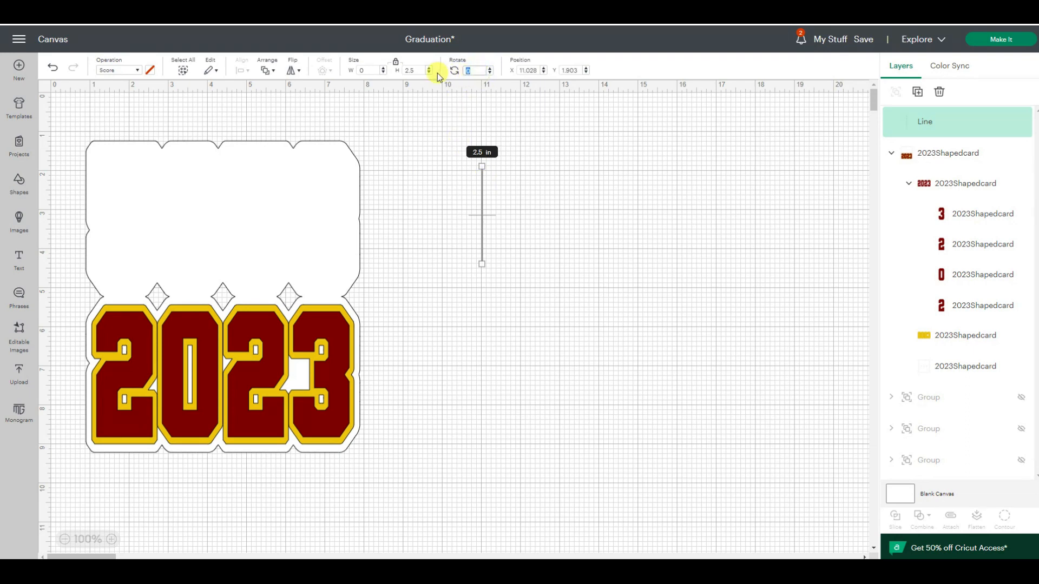
{"action": "type", "text": "90"}
{"action": "key", "text": "Return"}
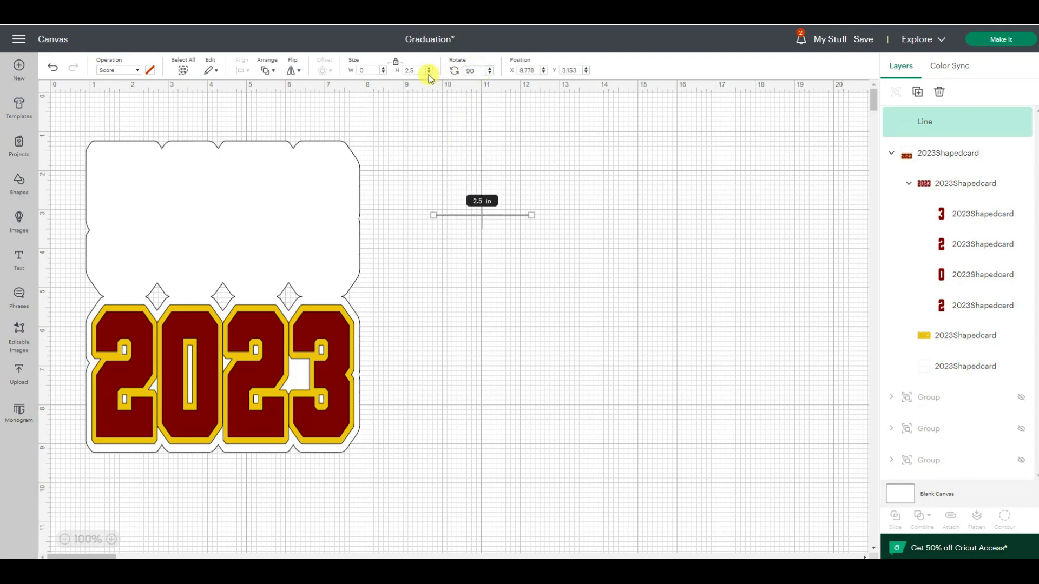
- Set the score line's length to 7 in
{"action": "left_click", "coordinate": [410, 70]}
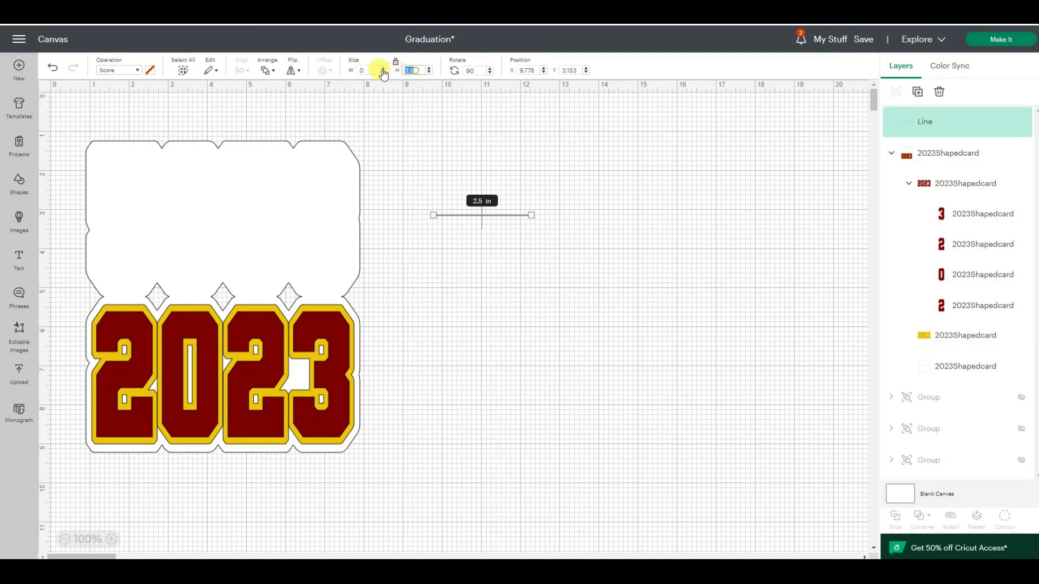
{"action": "type", "text": "70"}
{"action": "key", "text": "Return"}
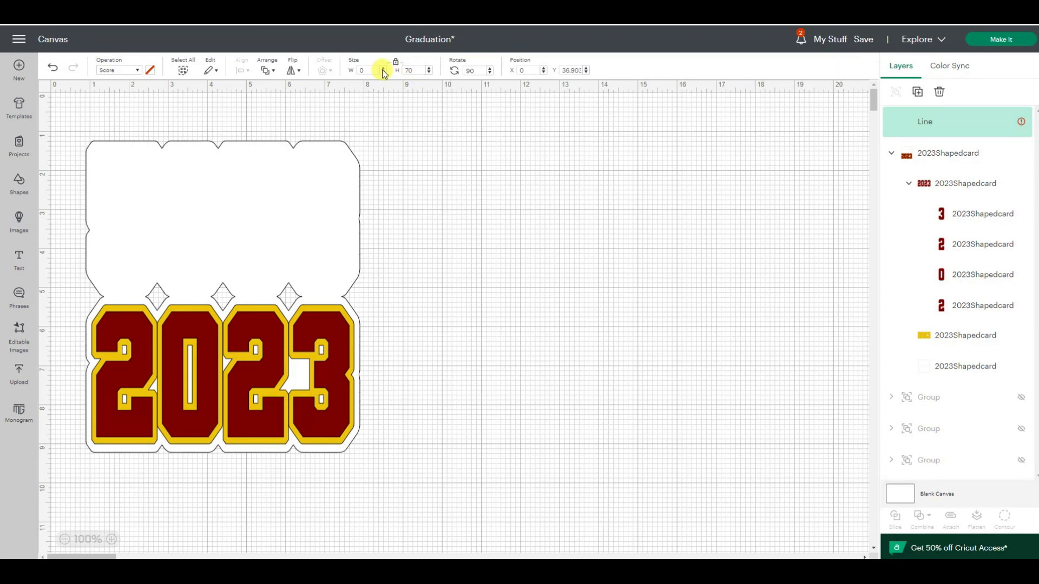
{"action": "left_click", "coordinate": [414, 70]}
{"action": "left_click", "coordinate": [497, 248]}
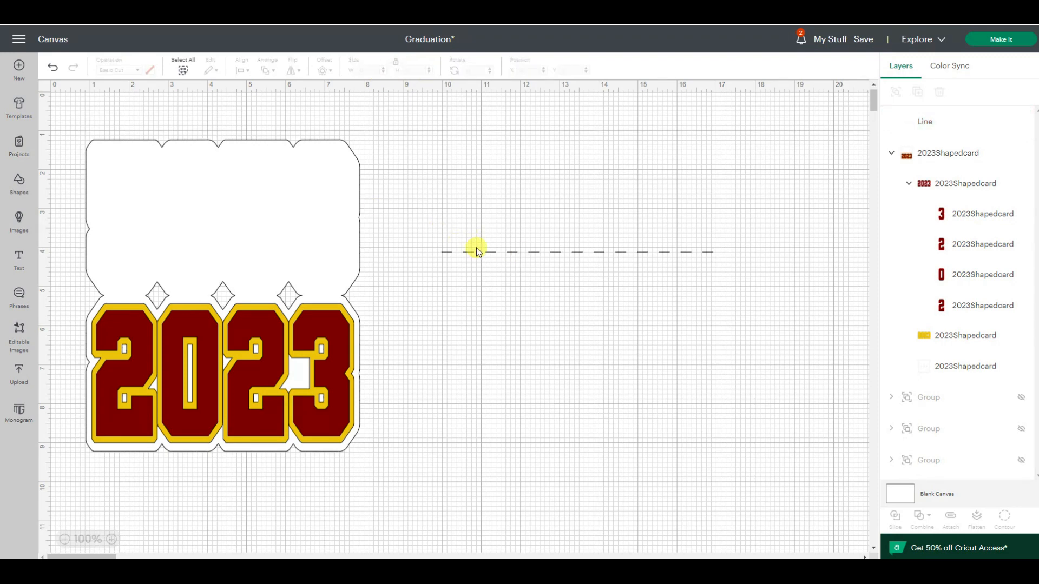
{"action": "left_click", "coordinate": [477, 252]}
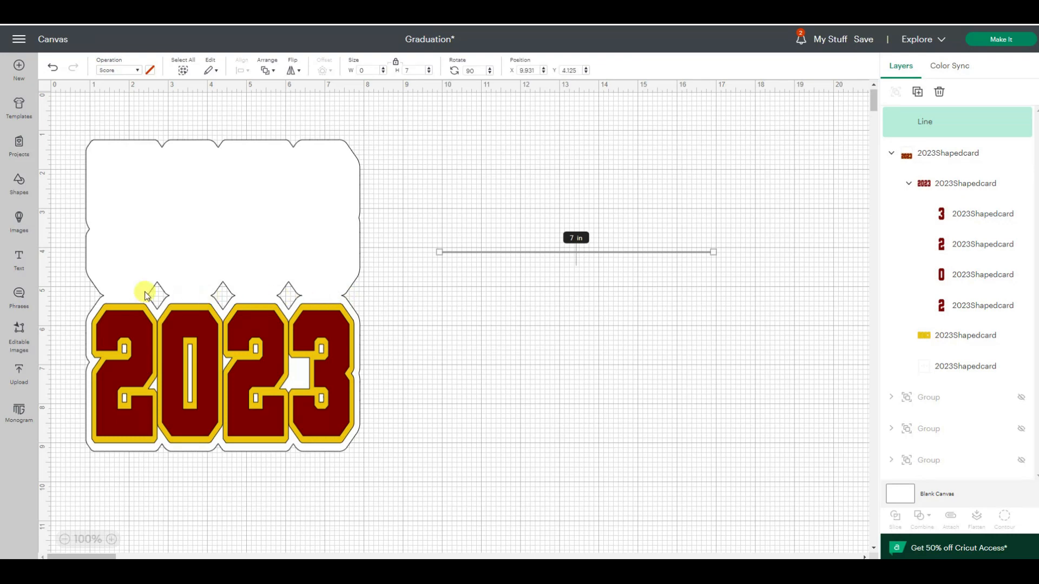
{"action": "key", "text": "ctrl+z"}
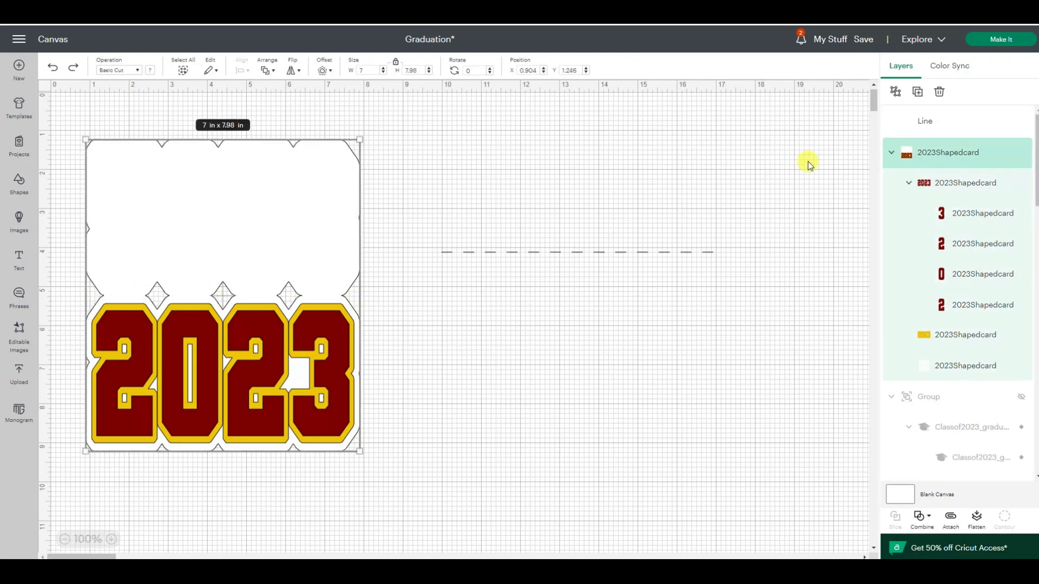
- Ungroup the 2023 card design, hide its maroon number and yellow layers, and select the white card base
{"action": "left_click", "coordinate": [895, 92]}
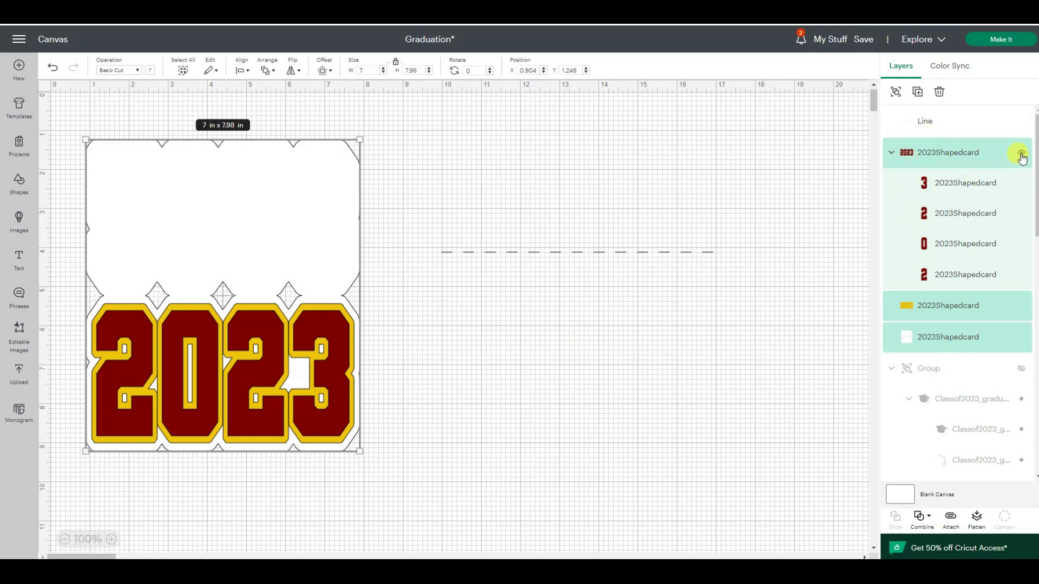
{"action": "left_click", "coordinate": [1020, 155]}
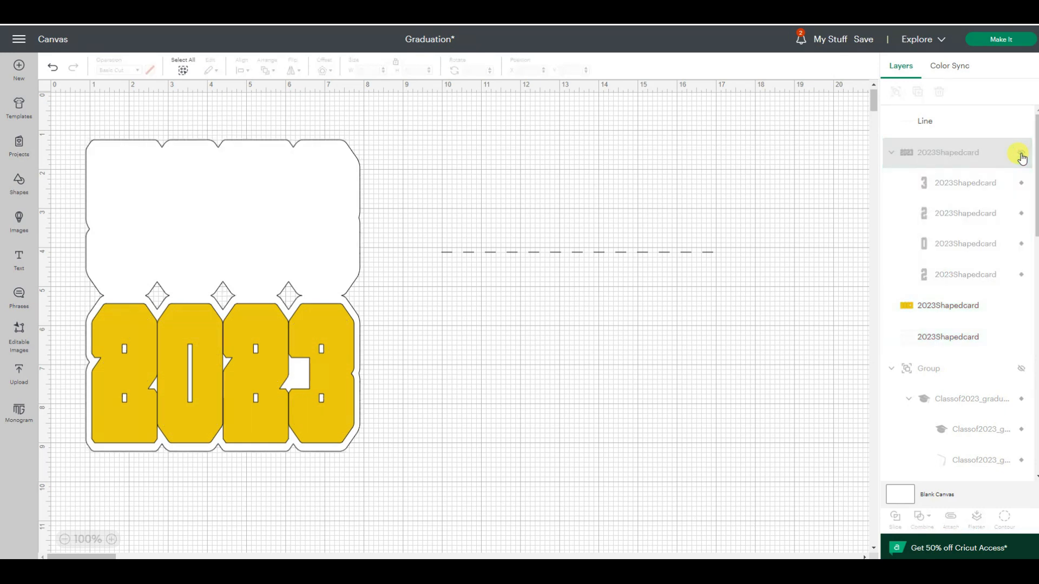
{"action": "left_click", "coordinate": [1021, 306]}
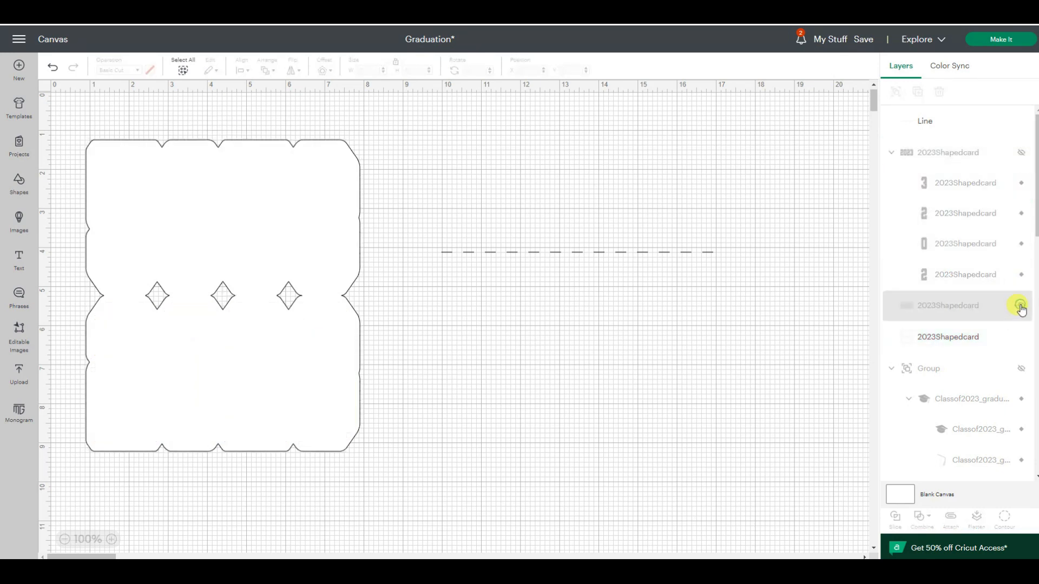
{"action": "left_click", "coordinate": [950, 349]}
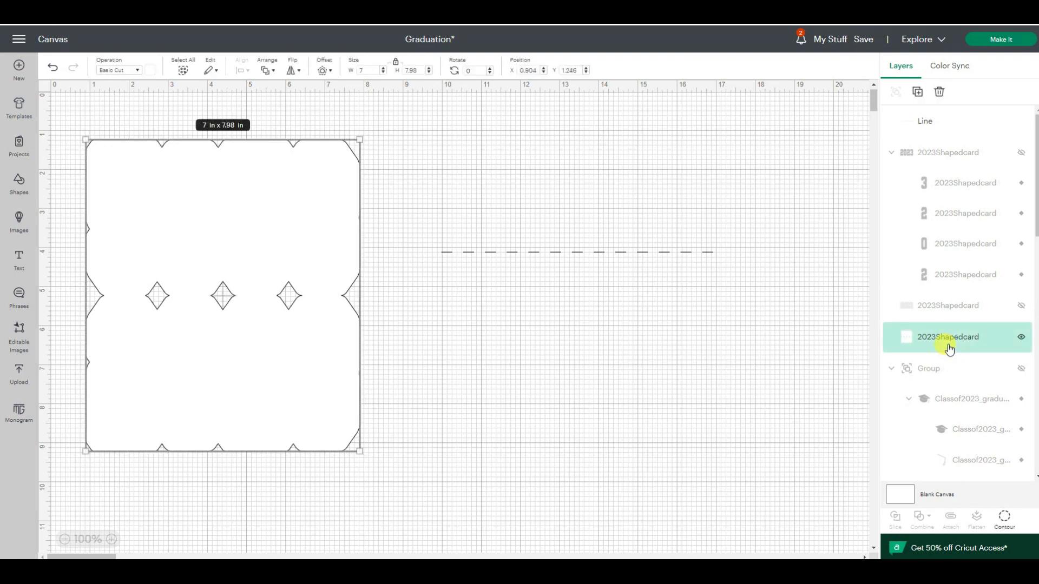
- Move the score line onto the white card base, center the two on each other, and attach them
{"action": "left_click", "coordinate": [648, 251]}
{"action": "left_click_drag", "start_coordinate": [612, 256], "coordinate": [377, 301]}
{"action": "left_click_drag", "start_coordinate": [292, 280], "coordinate": [280, 275]}
{"action": "left_click_drag", "start_coordinate": [73, 122], "coordinate": [495, 493]}
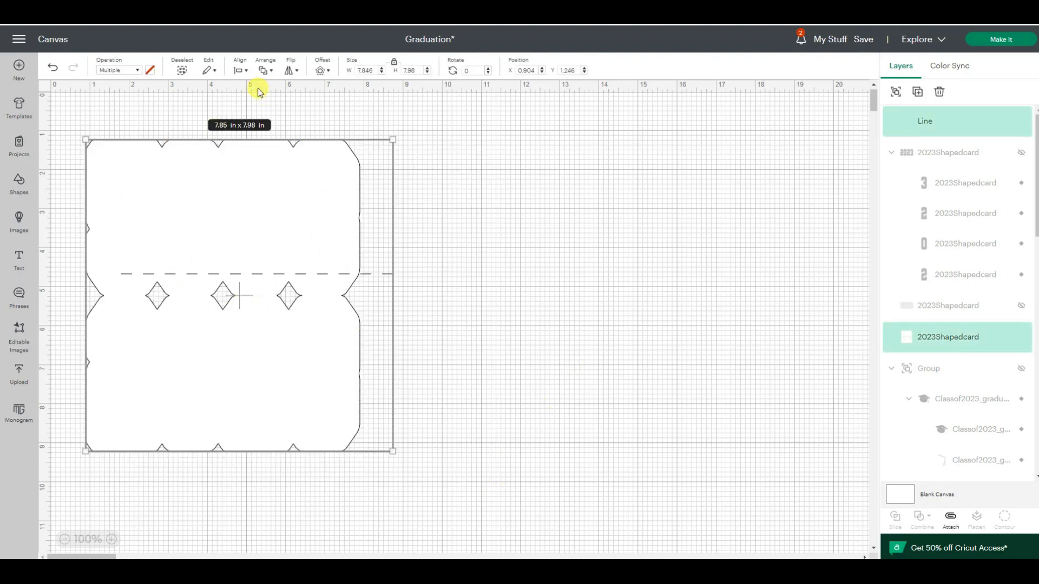
{"action": "left_click", "coordinate": [241, 67]}
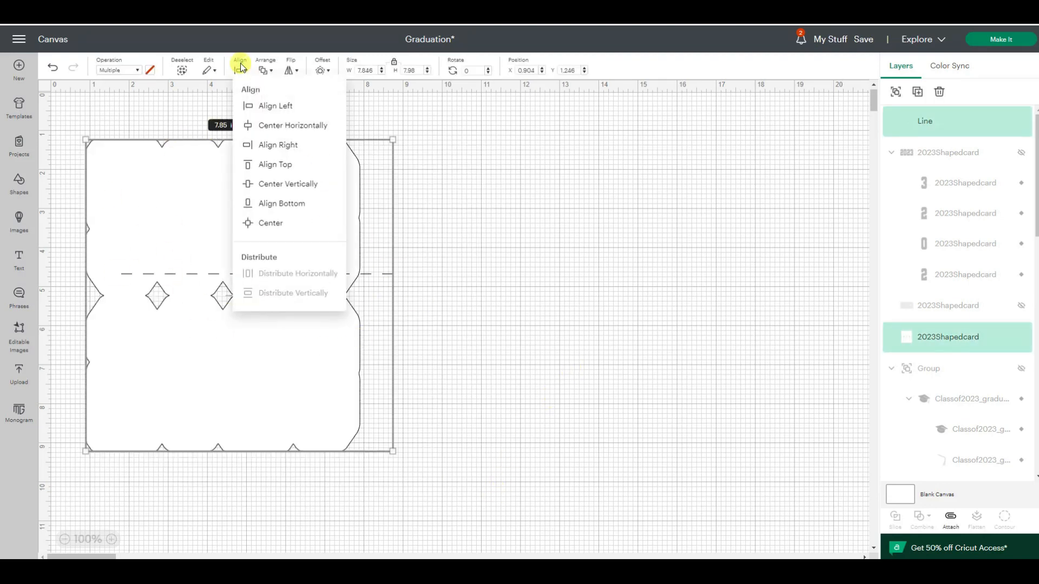
{"action": "left_click", "coordinate": [267, 224]}
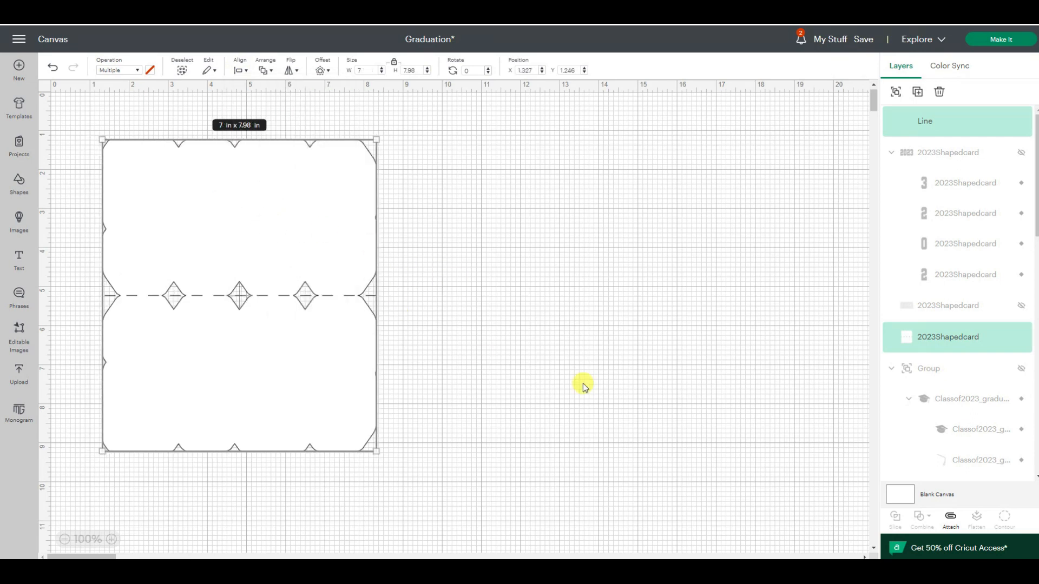
{"action": "left_click", "coordinate": [951, 517]}
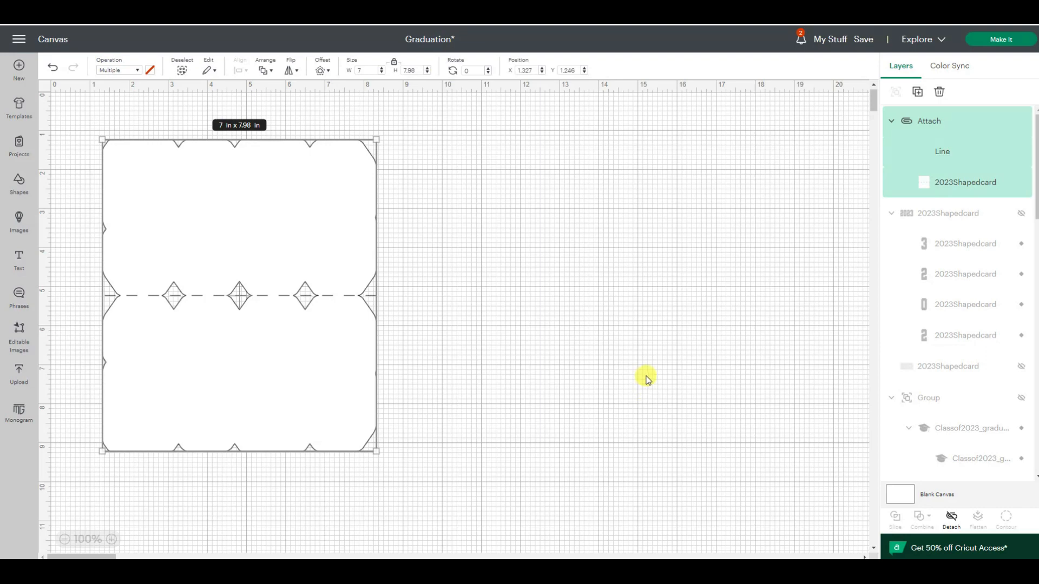
- Unhide the maroon 2023 number layer and send the attached card base to the back
{"action": "left_click", "coordinate": [1020, 215]}
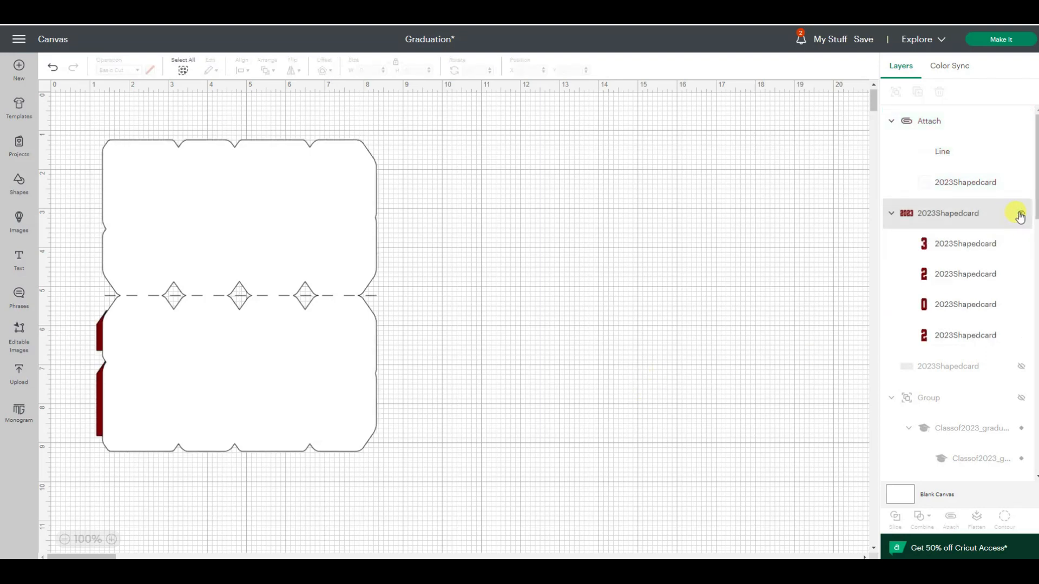
{"action": "left_click", "coordinate": [309, 201]}
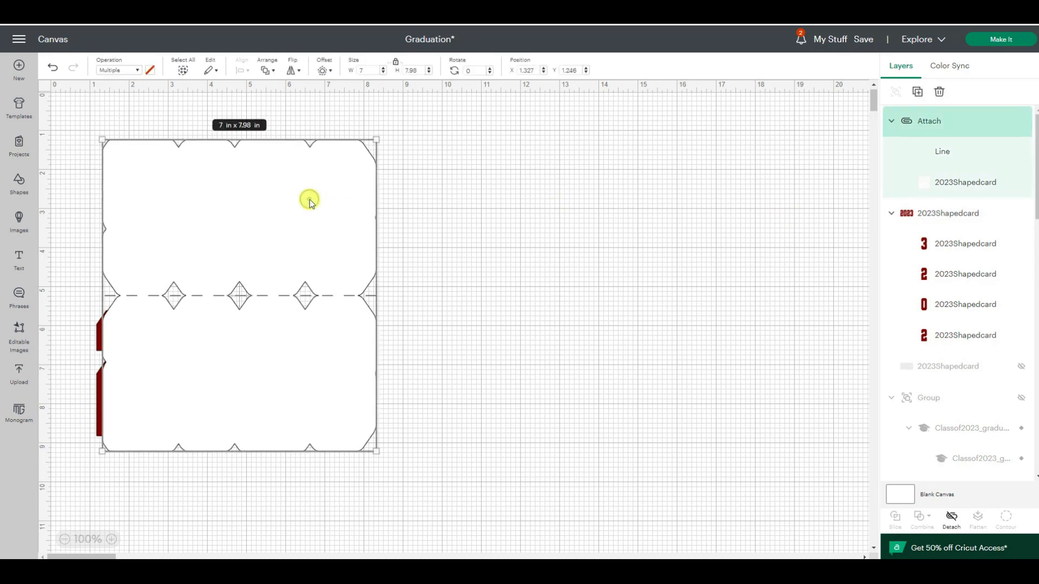
{"action": "left_click", "coordinate": [266, 70]}
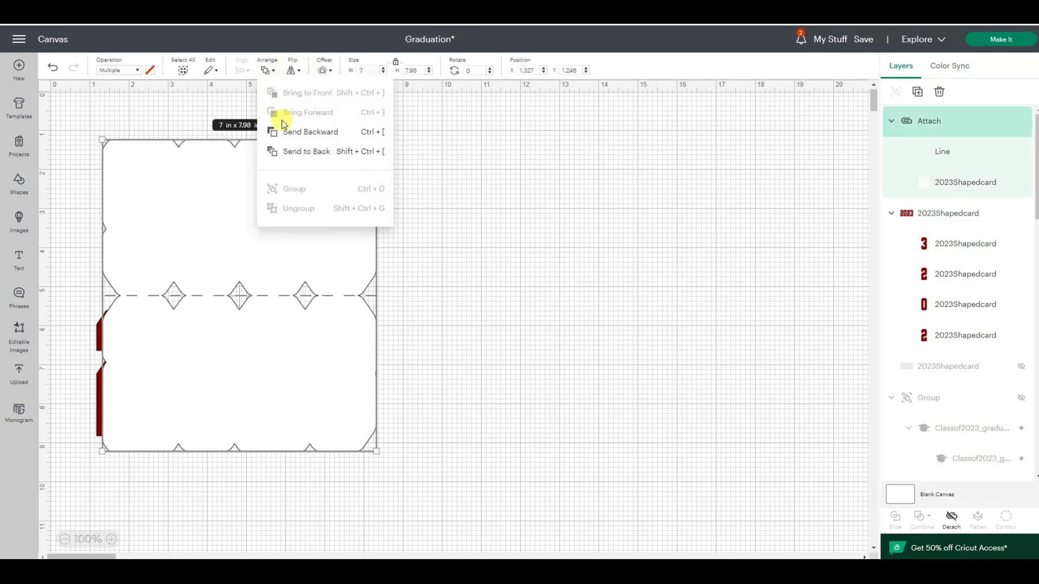
{"action": "left_click", "coordinate": [287, 152]}
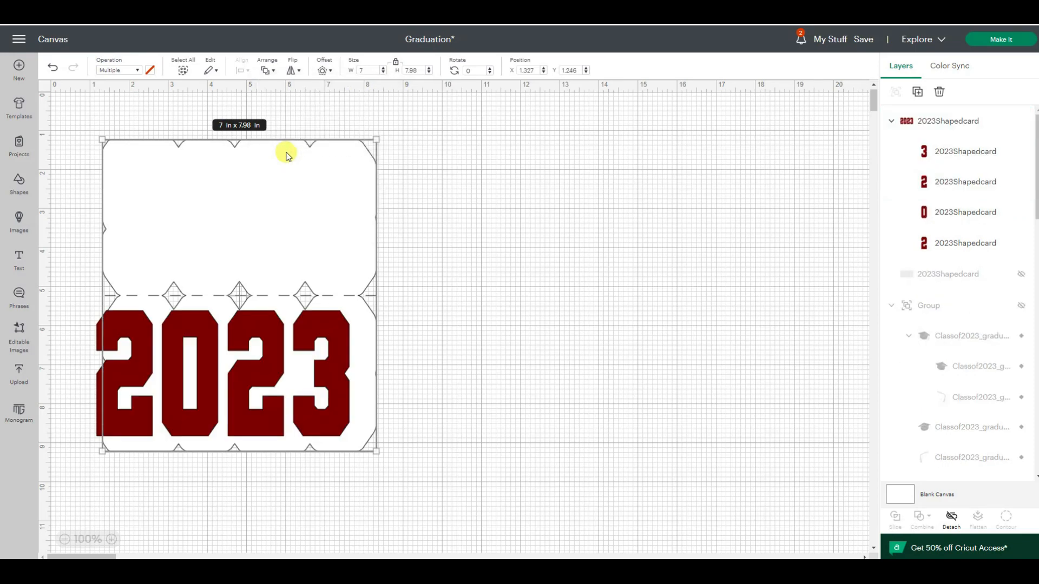
- Unhide the yellow layer and reposition the attached card base so its lower half lines up behind the 2023 numbers
{"action": "left_click", "coordinate": [1022, 274]}
{"action": "left_click_drag", "start_coordinate": [360, 220], "coordinate": [345, 222]}
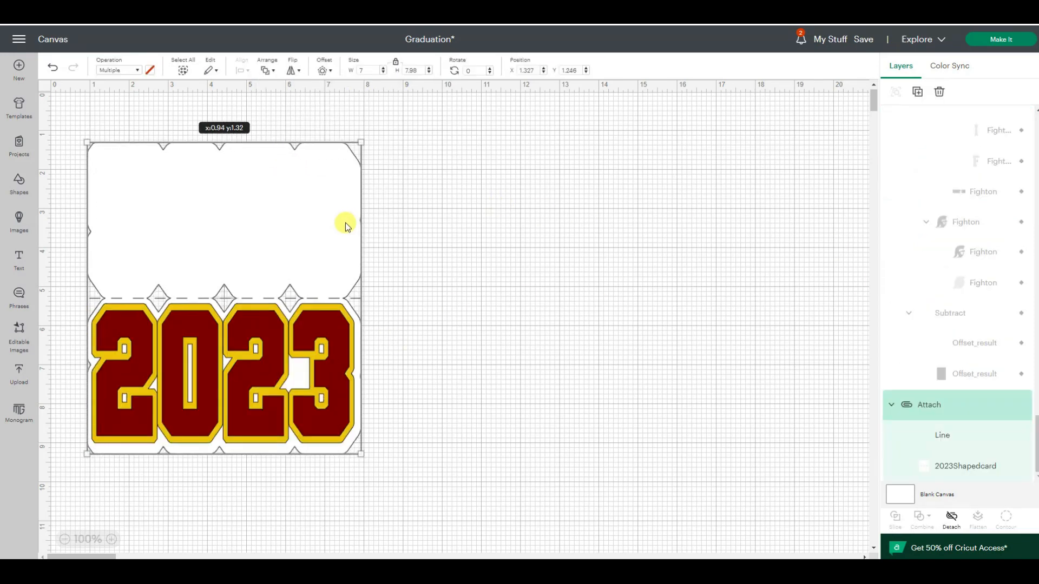
{"action": "left_click", "coordinate": [538, 260]}
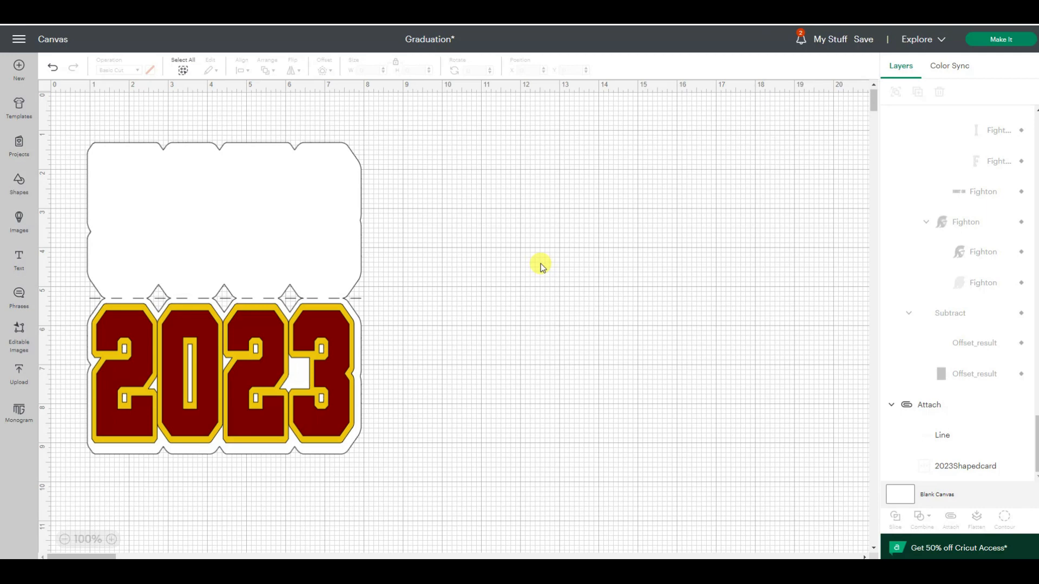